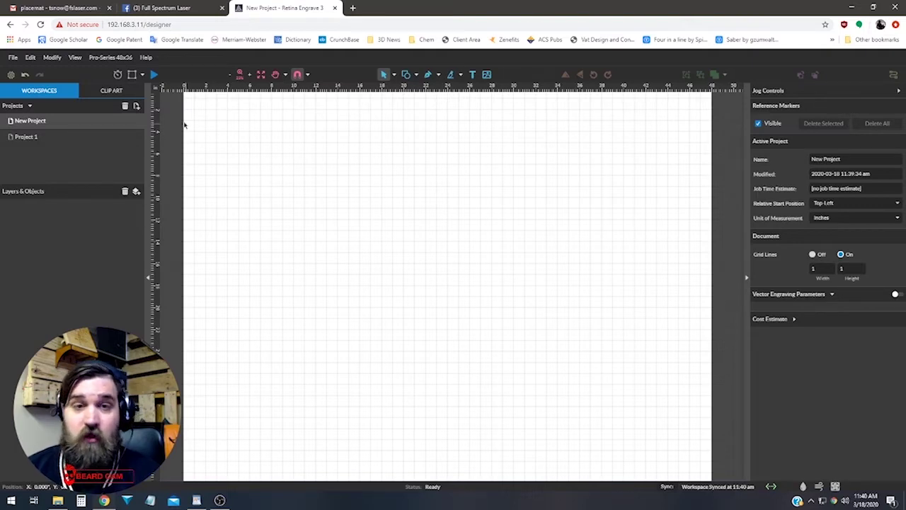
# Import the Placemat drawing from the Pictures folder into the project
pyautogui.click(13, 57)
pyautogui.moveTo(97, 123)
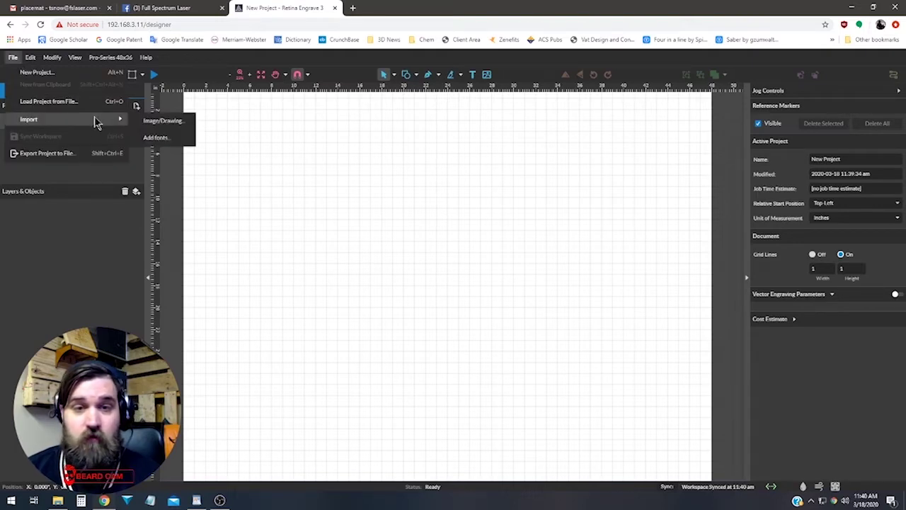
pyautogui.click(157, 120)
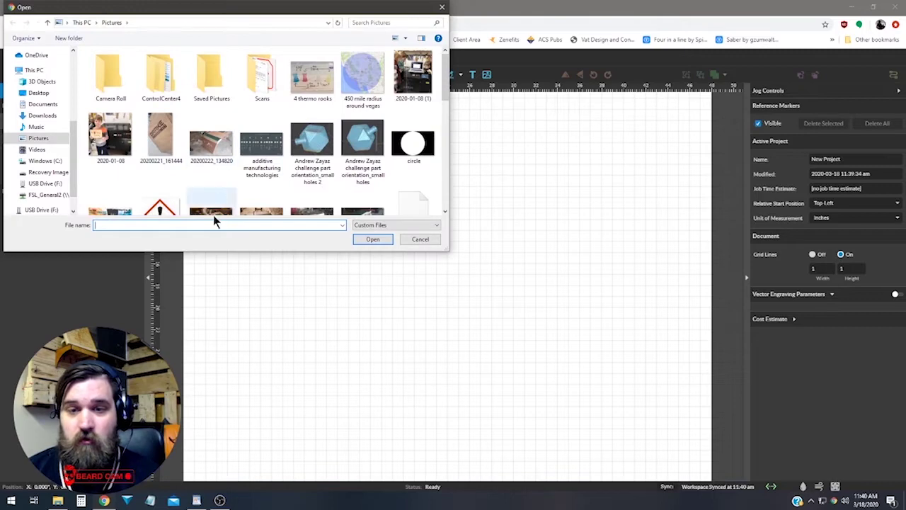
pyautogui.scroll(-10, 212, 177)
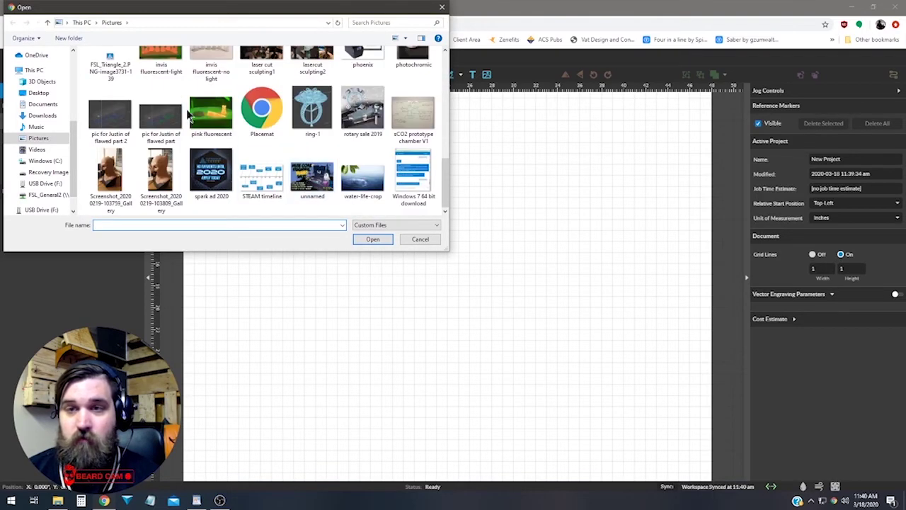
pyautogui.scroll(3, 187, 109)
pyautogui.scroll(-1, 186, 109)
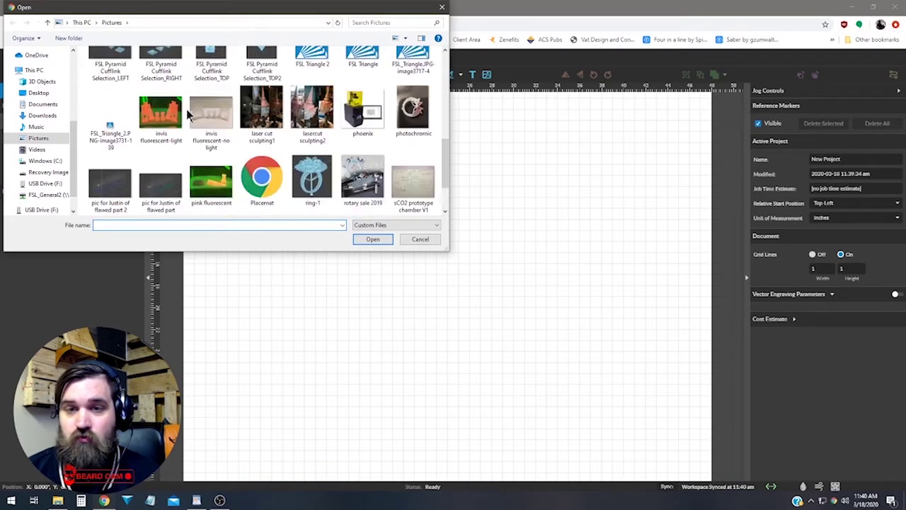
pyautogui.doubleClick(261, 170)
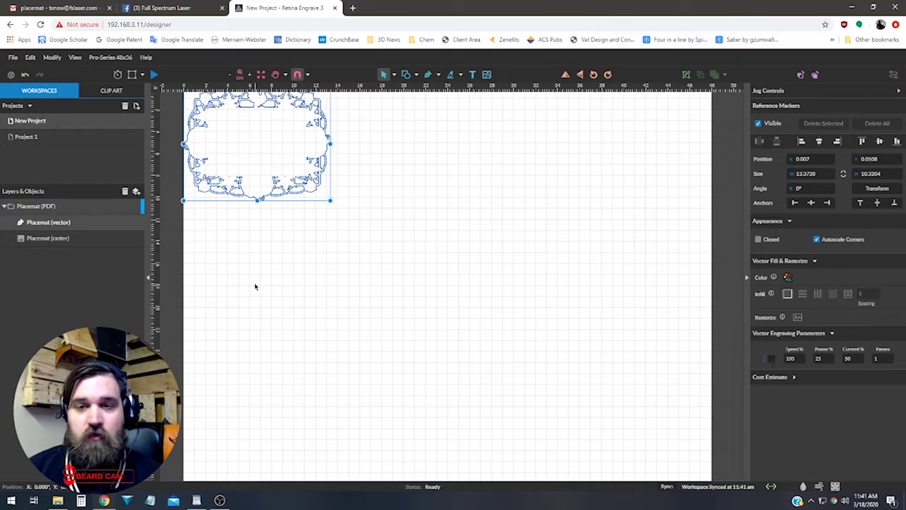
# Delete the raster object of the imported placemat, keeping only its vector object
pyautogui.click(80, 240)
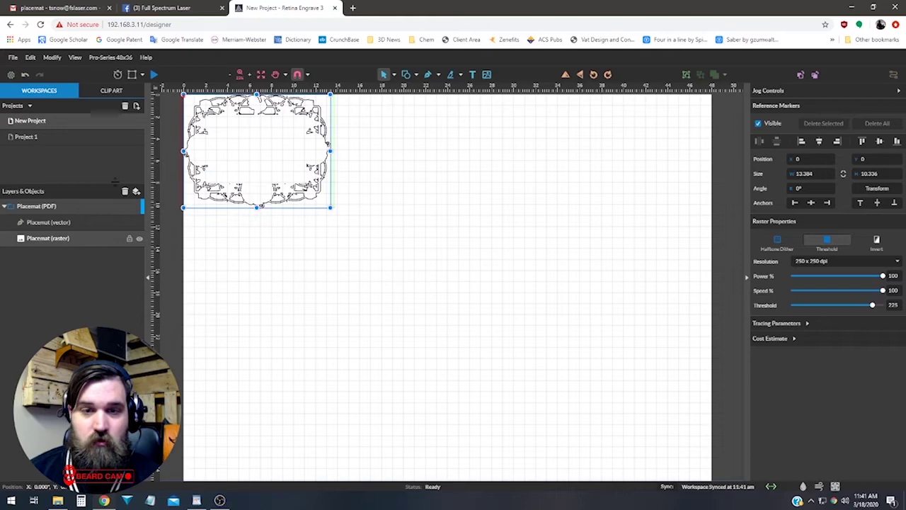
pyautogui.click(124, 191)
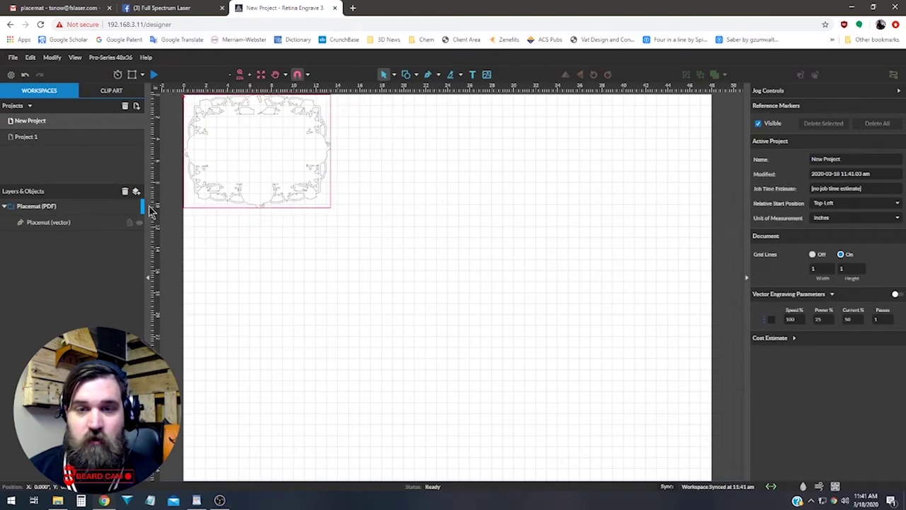
pyautogui.click(208, 199)
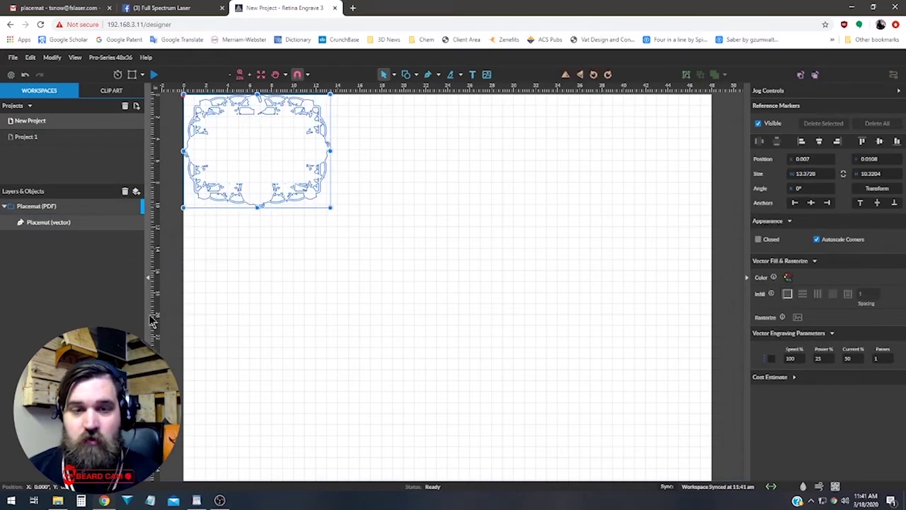
pyautogui.click(269, 282)
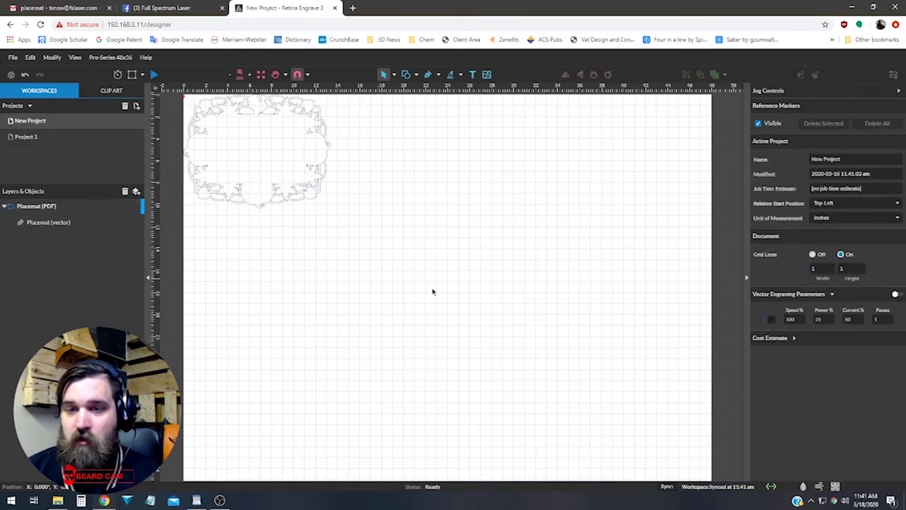
# Enable Turbo Mode in the laser settings and save the changes
pyautogui.click(319, 197)
pyautogui.click(789, 358)
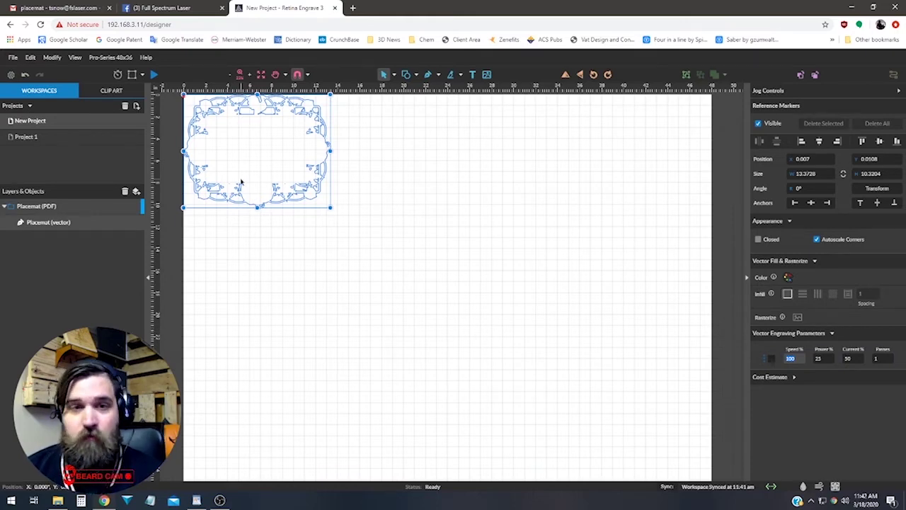
pyautogui.click(11, 76)
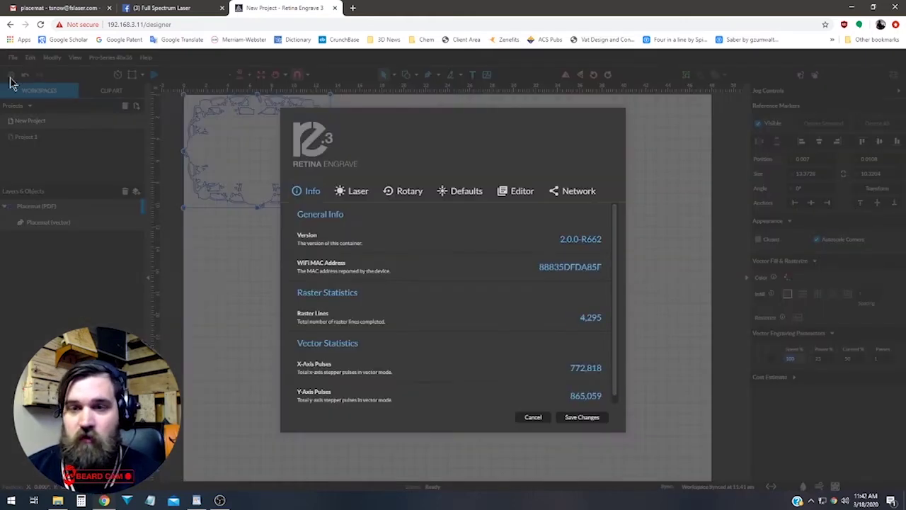
pyautogui.click(358, 192)
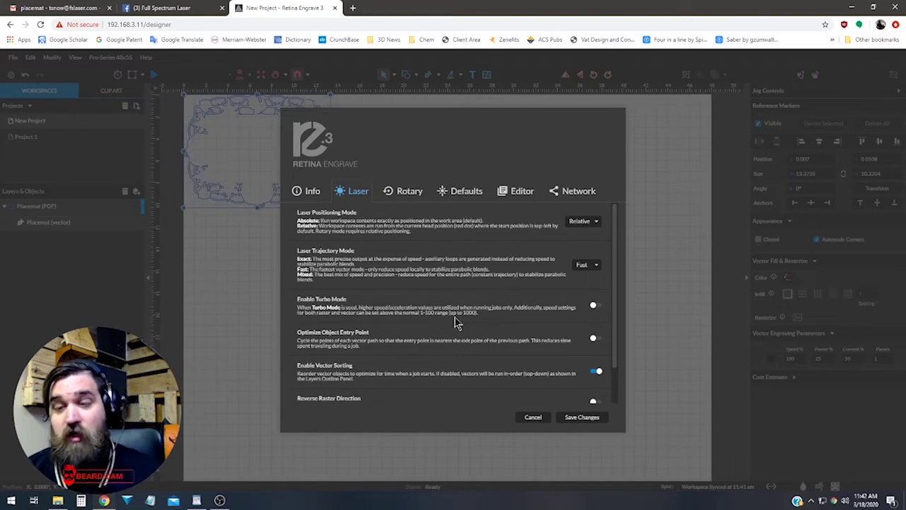
pyautogui.click(595, 307)
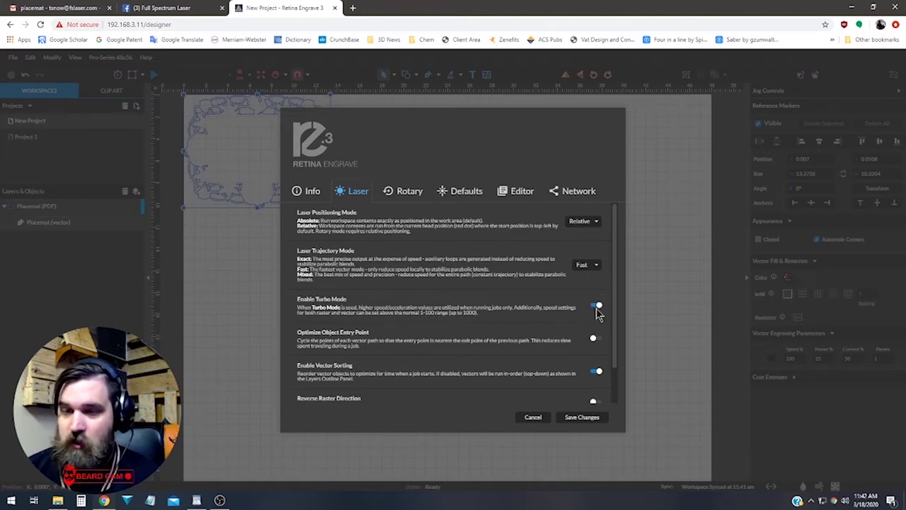
pyautogui.click(596, 418)
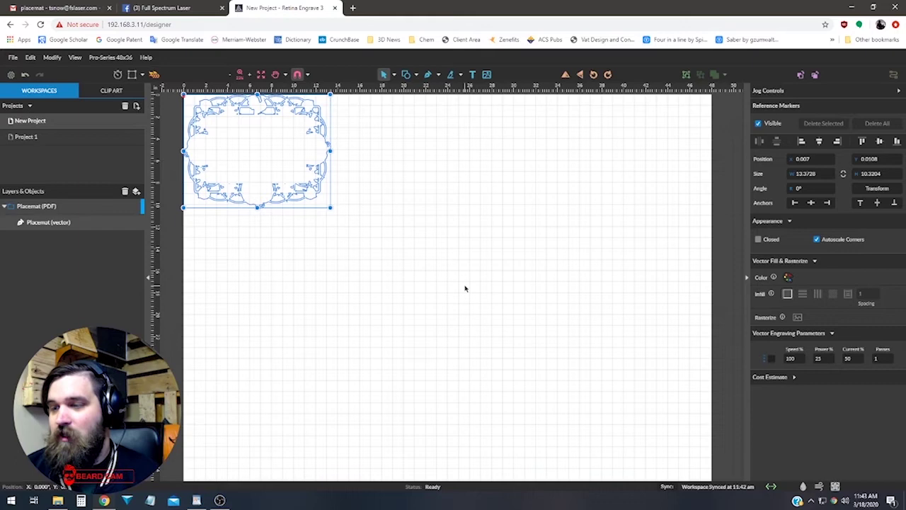
# Try engraving speeds of 50% and 101% on the placemat vector
pyautogui.click(284, 222)
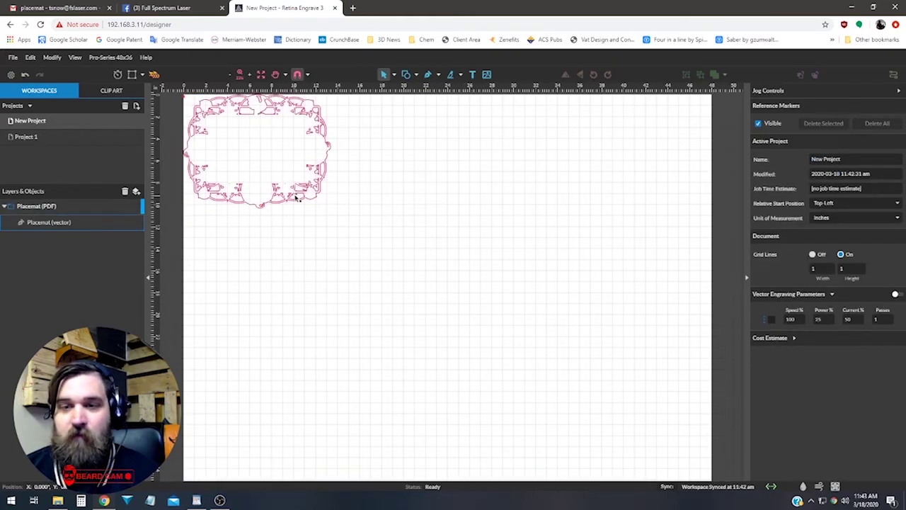
pyautogui.click(295, 197)
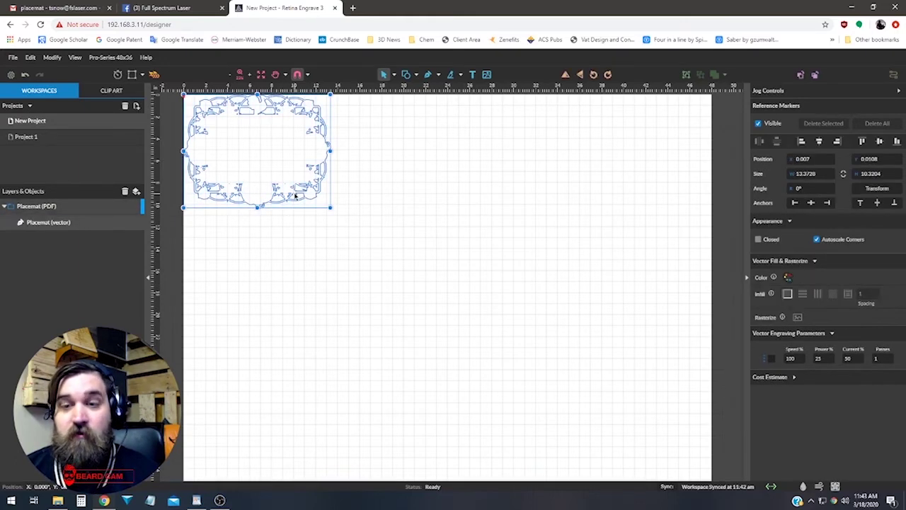
pyautogui.doubleClick(789, 359)
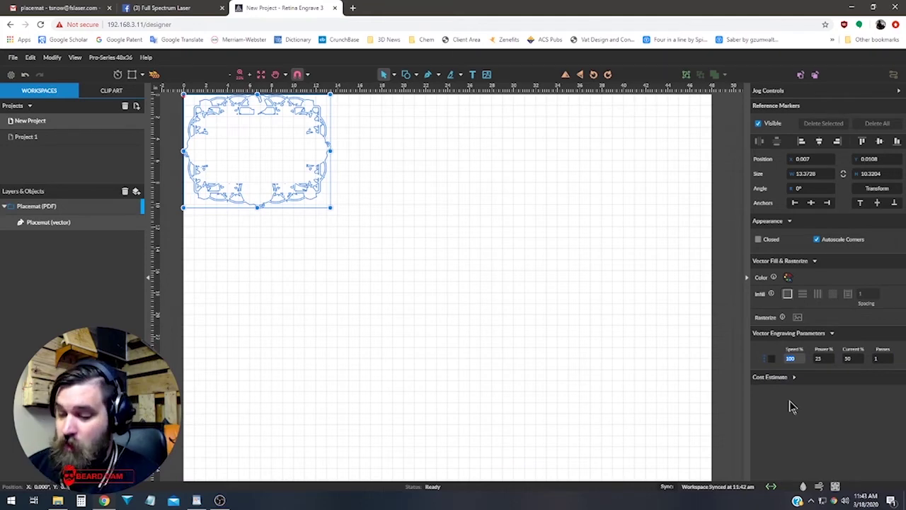
pyautogui.write('50')
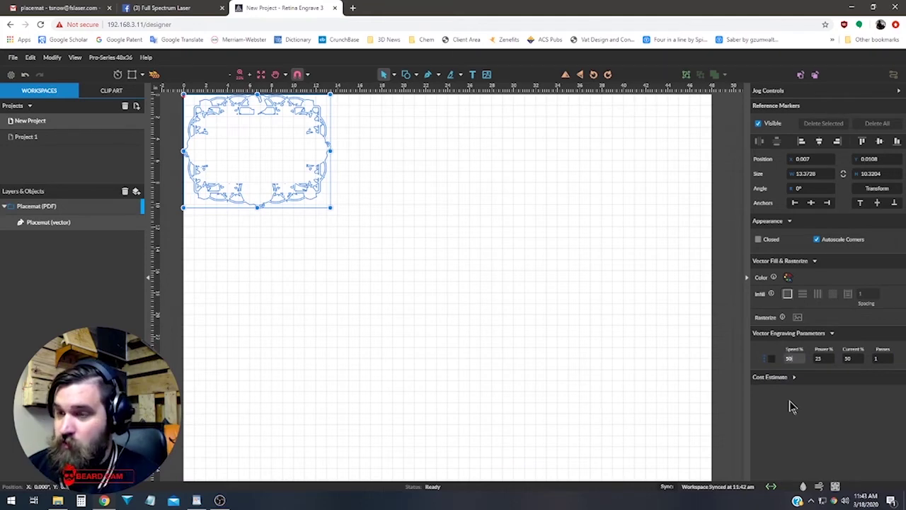
pyautogui.doubleClick(791, 359)
pyautogui.write('100')
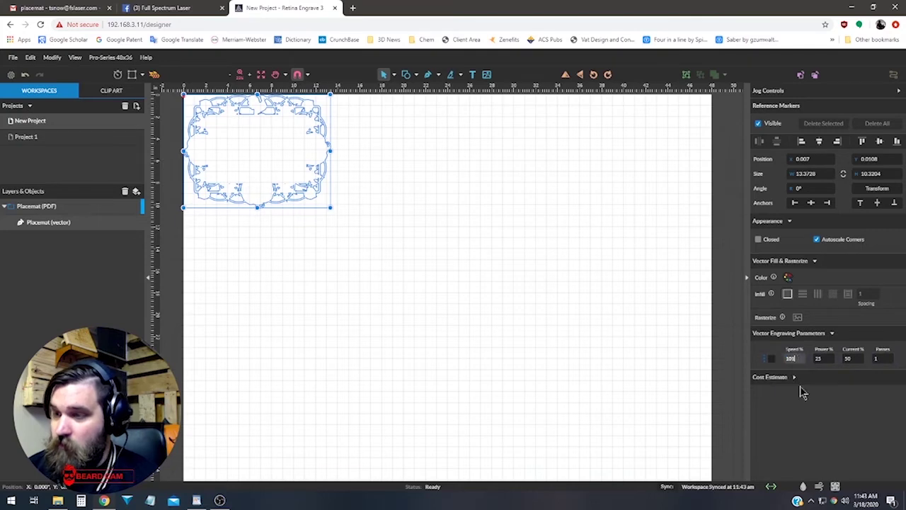
pyautogui.click(804, 422)
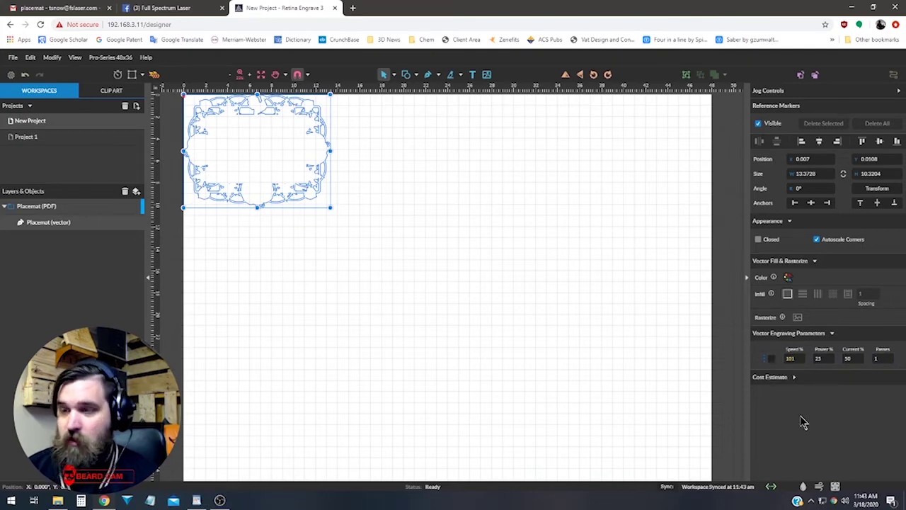
# Try an engraving speed of 200% on the placemat vector and return it to 100%
pyautogui.click(793, 358)
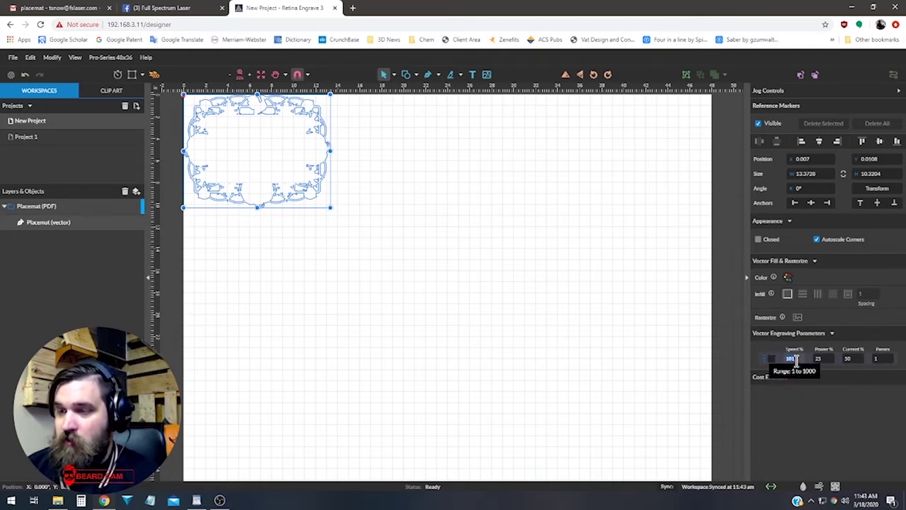
pyautogui.write('200')
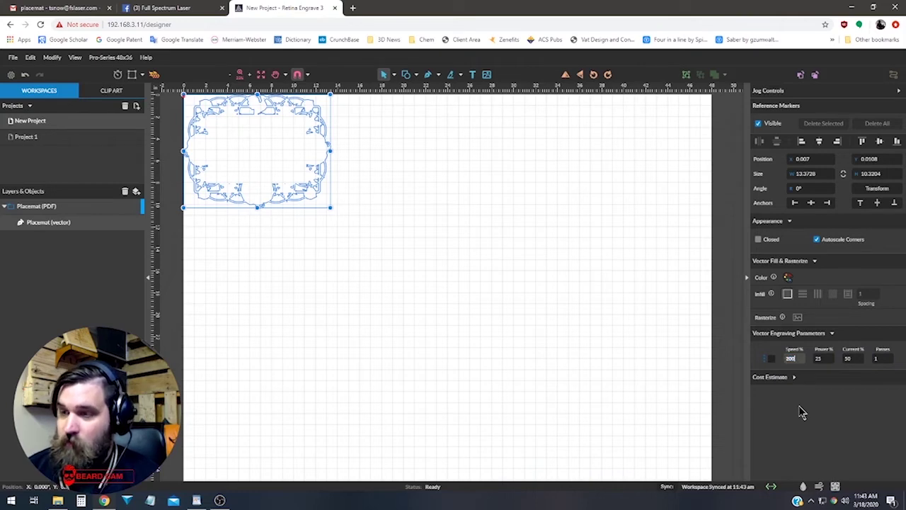
pyautogui.press('Return')
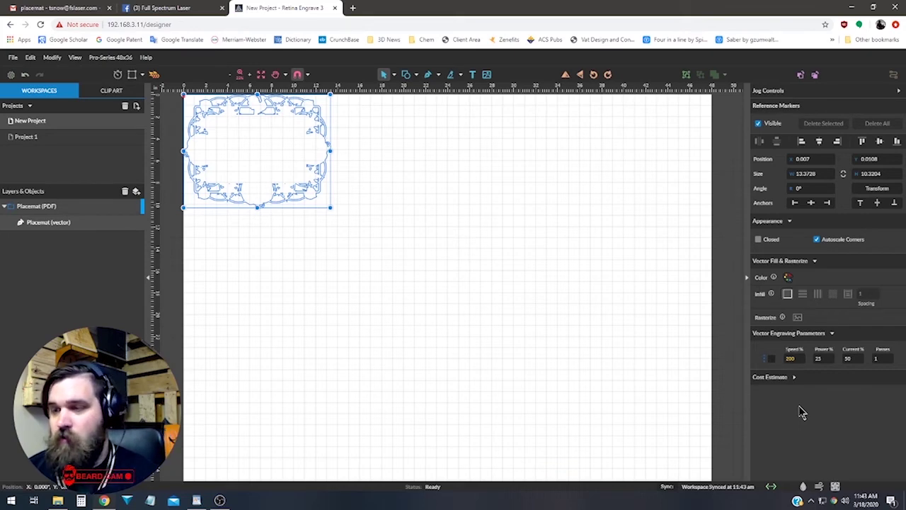
pyautogui.click(796, 359)
pyautogui.write('100')
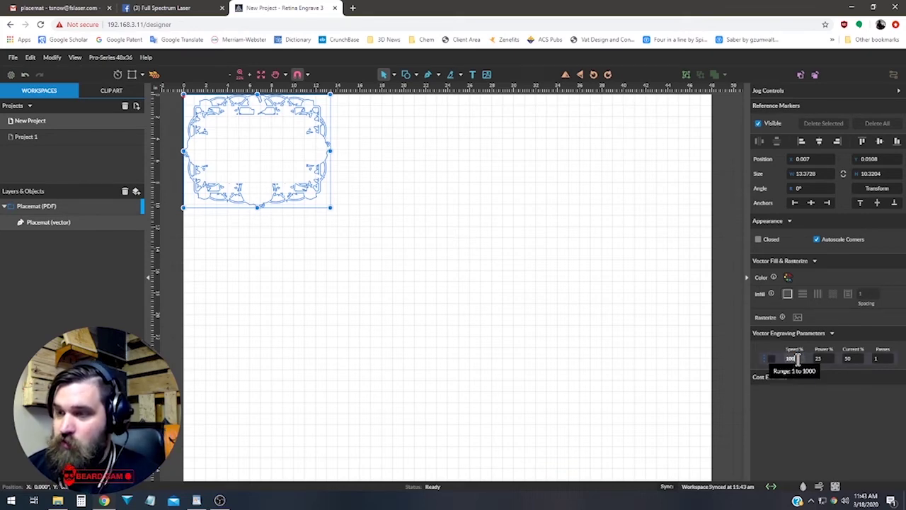
pyautogui.press('Return')
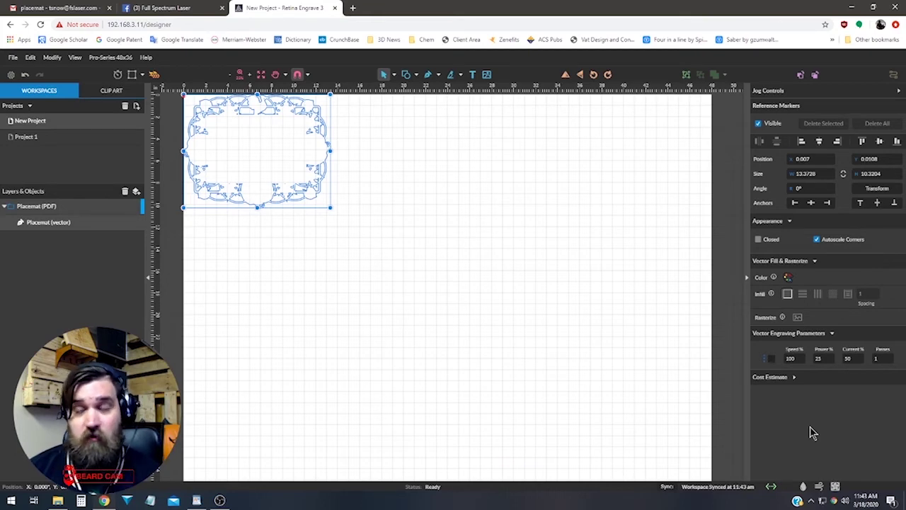
# Try engraving speeds of 200% and 1000% on the placemat vector
pyautogui.click(784, 358)
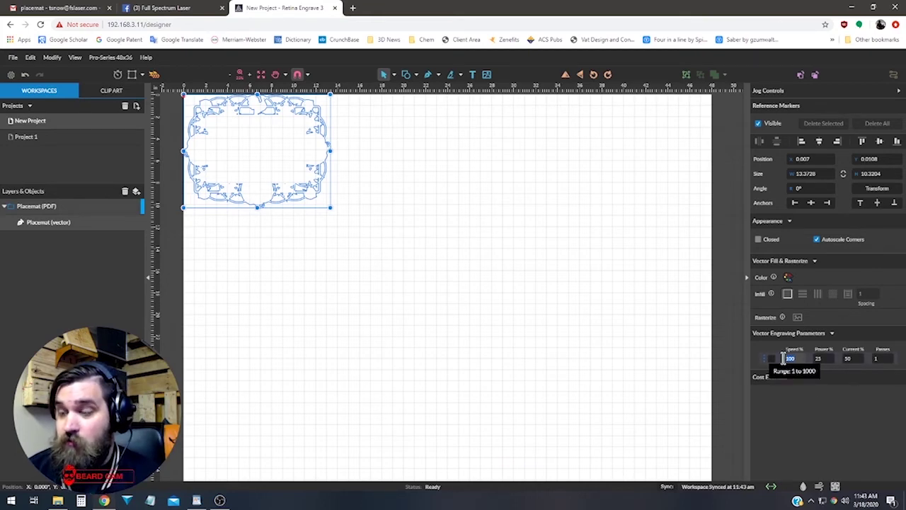
pyautogui.write('200')
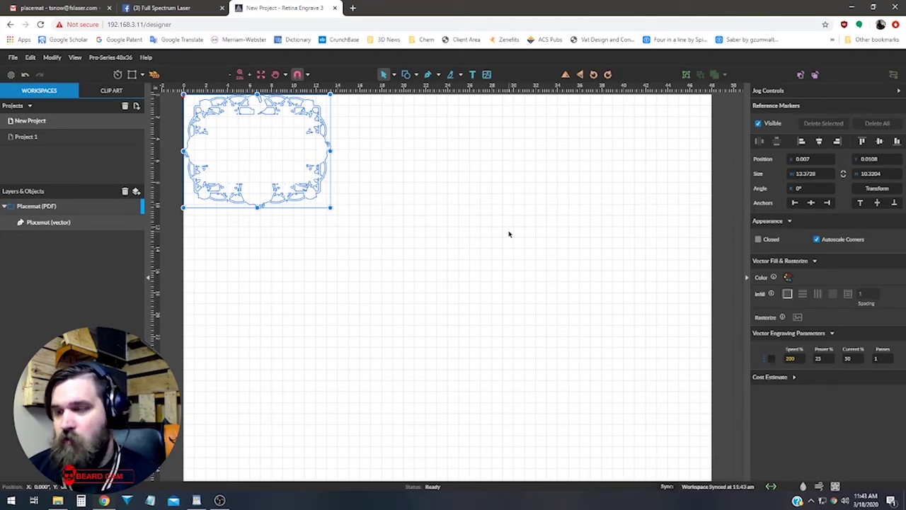
pyautogui.click(800, 358)
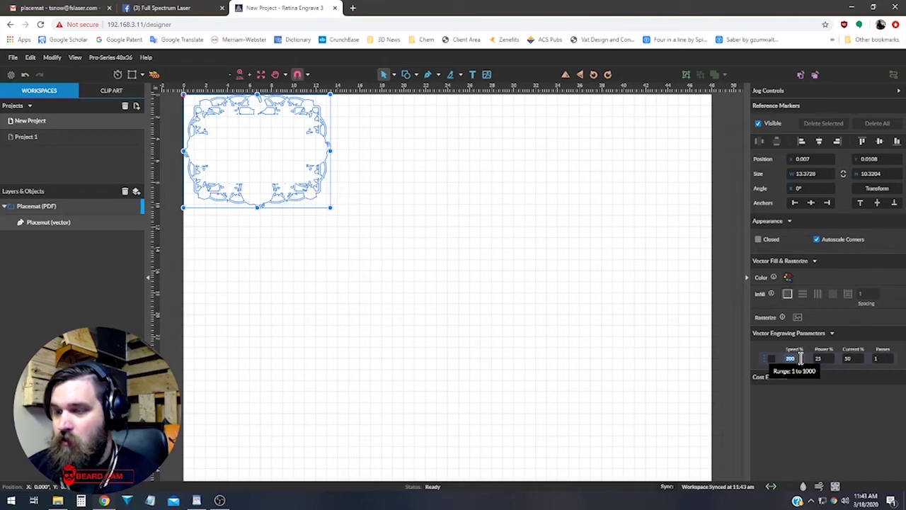
pyautogui.write('1000')
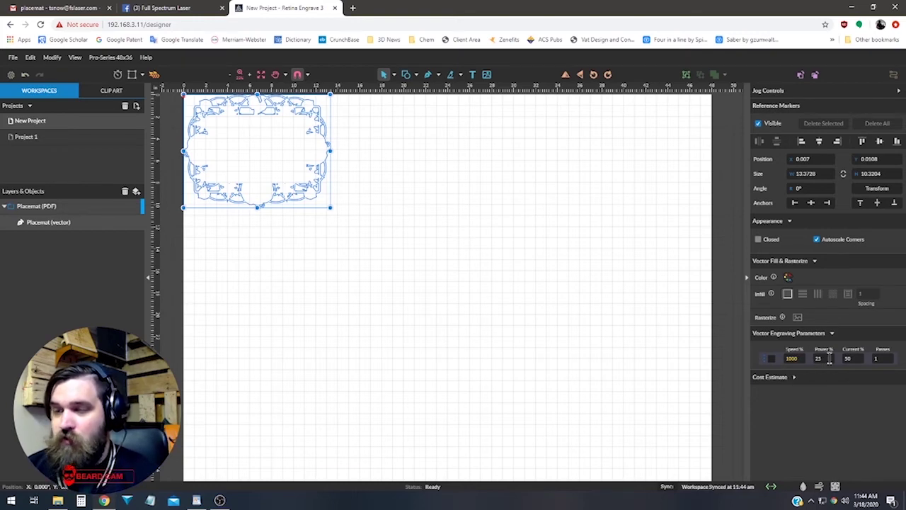
pyautogui.click(829, 358)
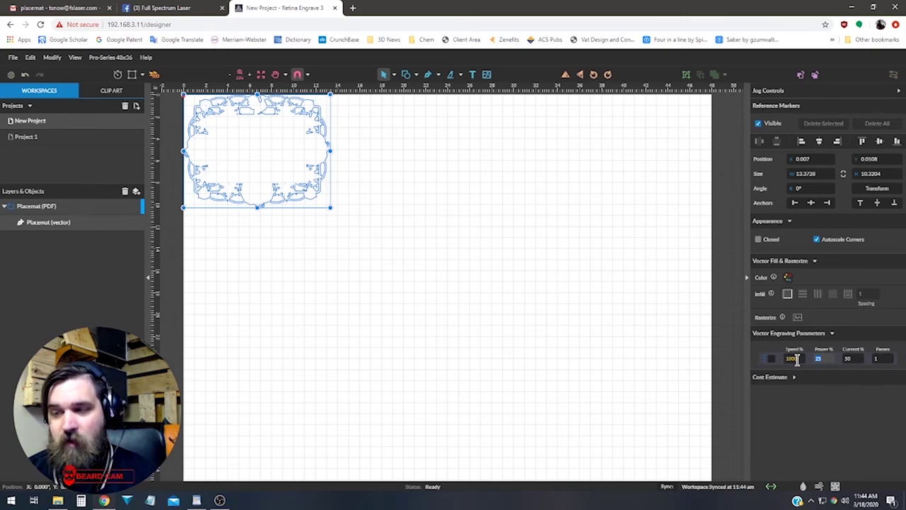
# Set the placemat vector's engraving speed to 200% and its power to 30%
pyautogui.doubleClick(801, 358)
pyautogui.write('200')
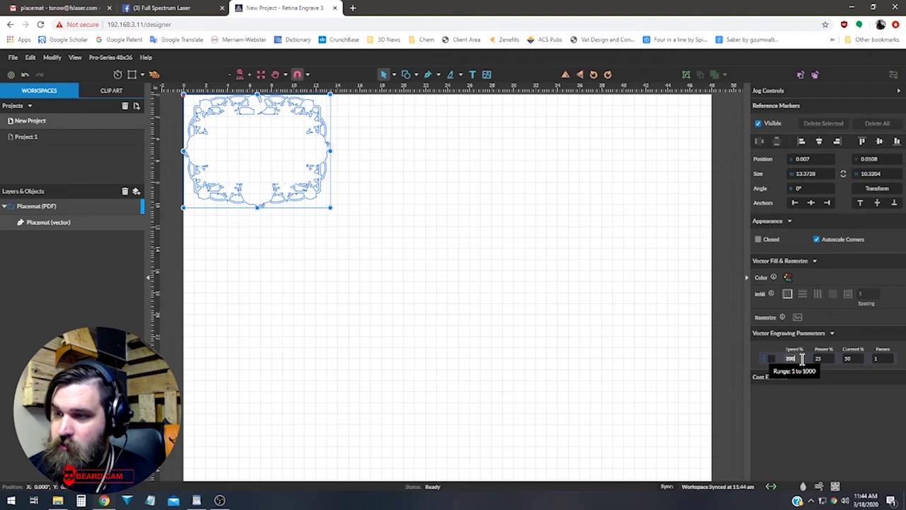
pyautogui.doubleClick(821, 359)
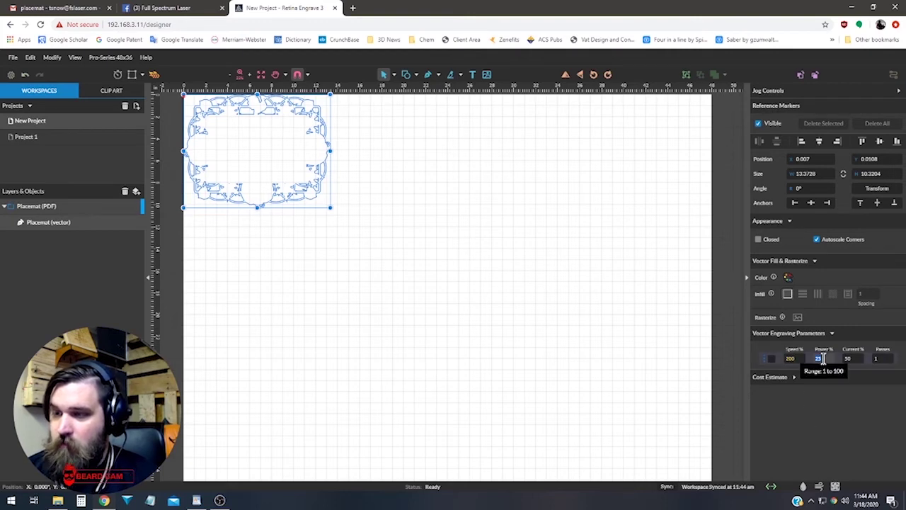
pyautogui.write('30')
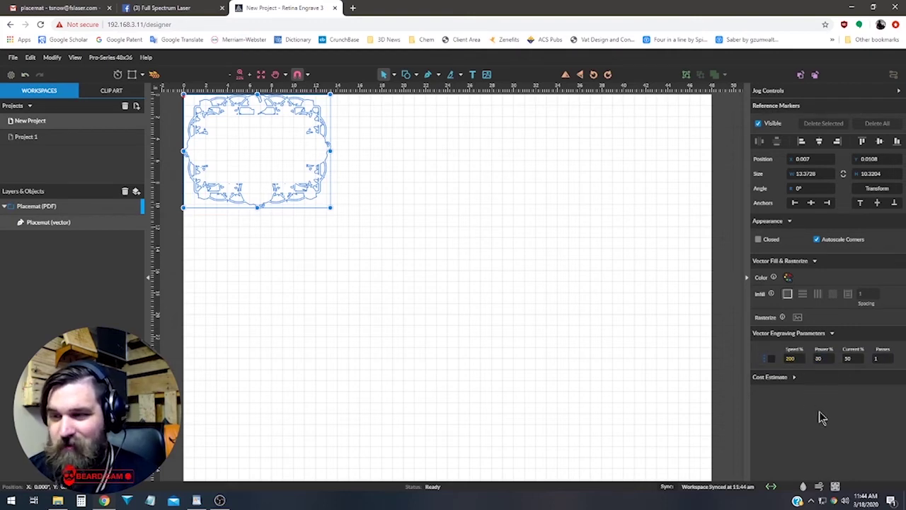